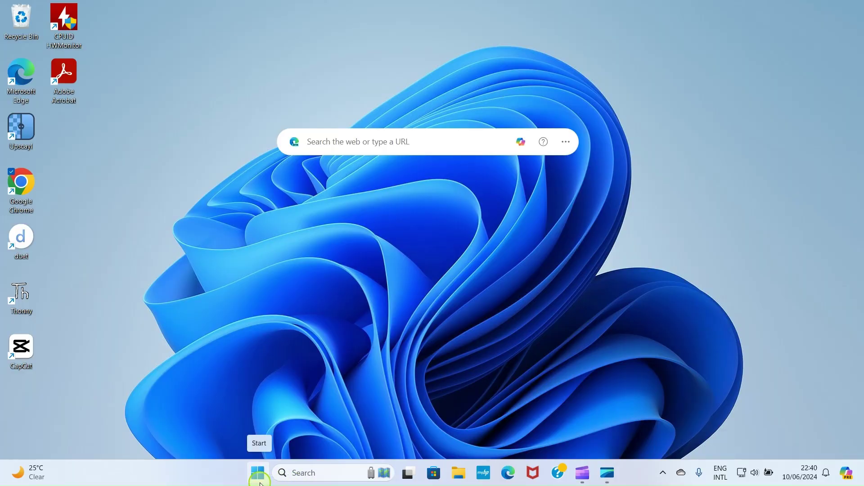
- Launch Word and open the LetterNewDOC letter addressed to The Manager at VIDIQ
click(258, 475)
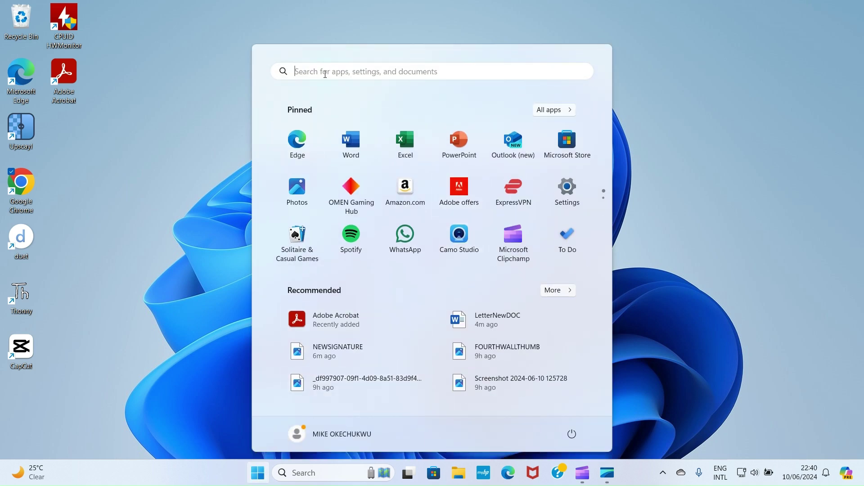
click(351, 145)
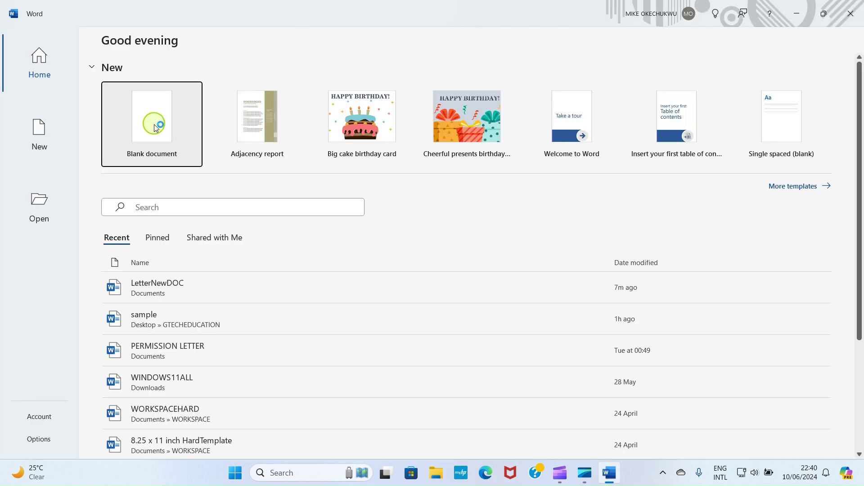
click(155, 128)
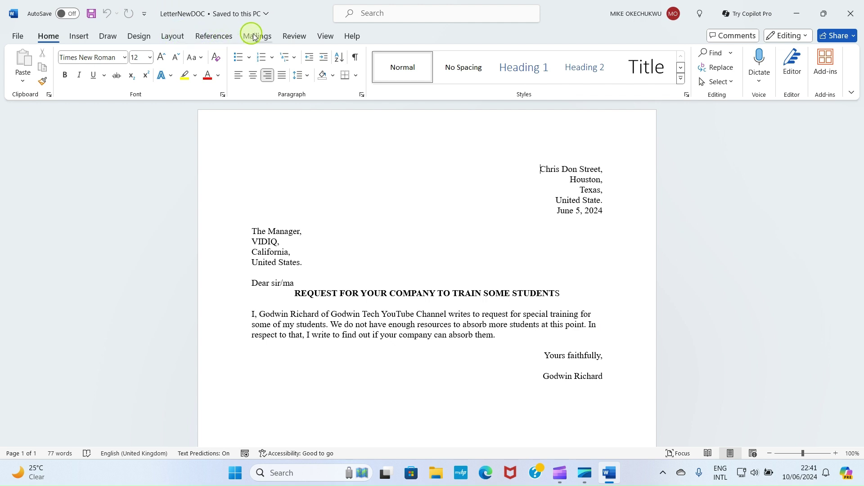
- Look at the Draw and Home tabs, then open Word Options at its General page
click(107, 36)
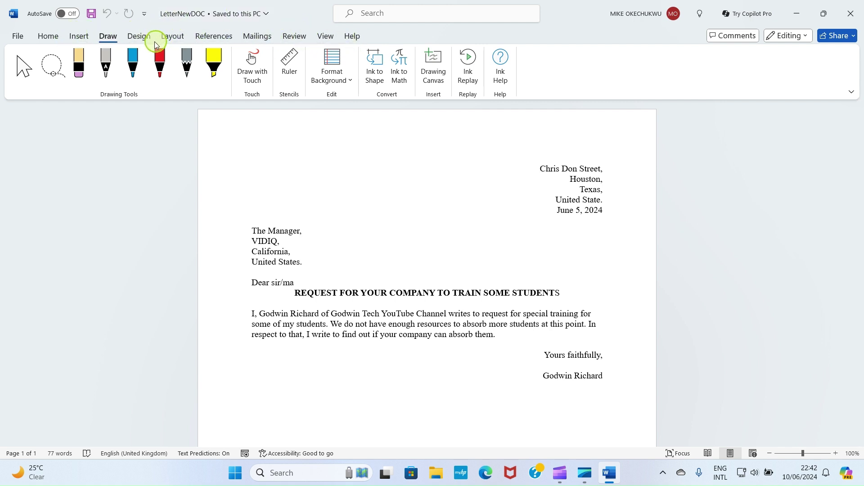
click(47, 37)
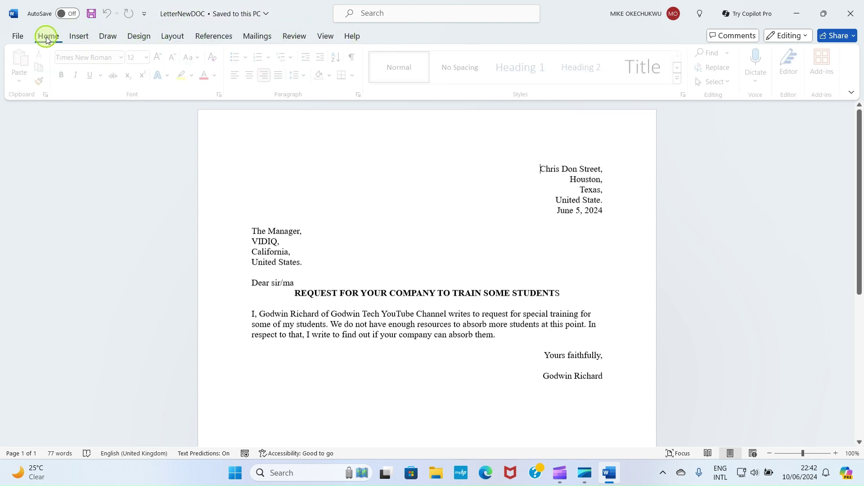
click(18, 37)
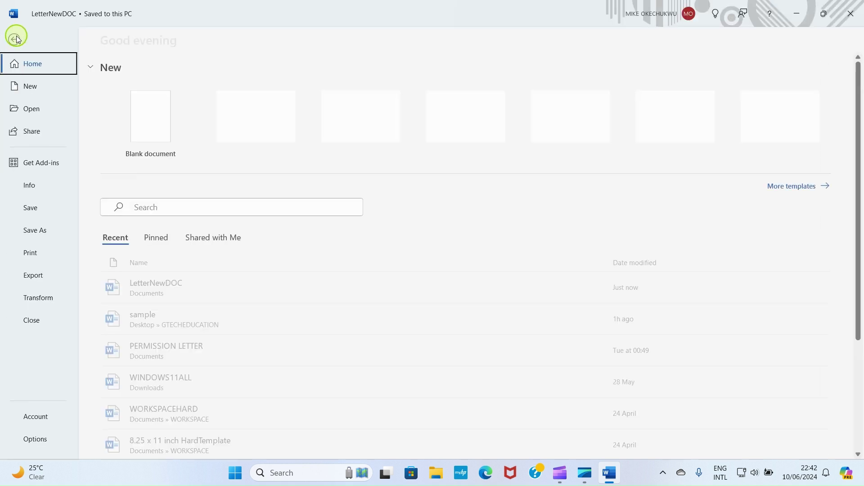
click(31, 439)
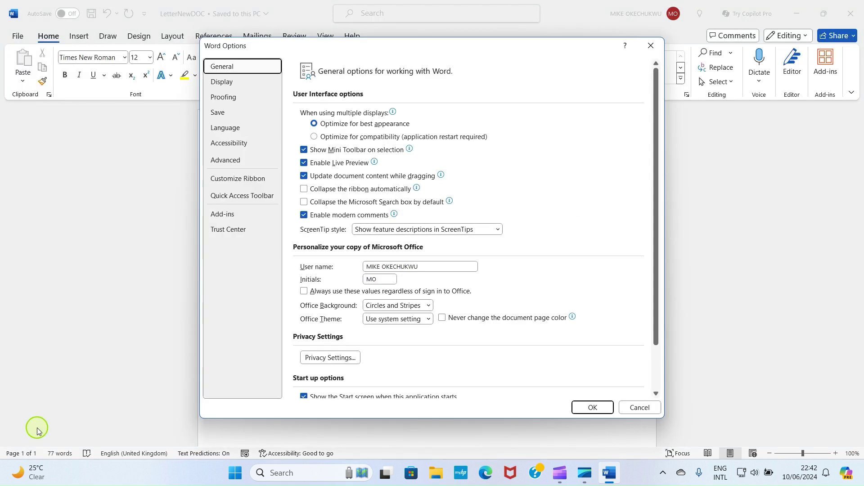
- In Customize Ribbon, toggle Insert and Draw, leave Draw ticked, and apply the change
click(236, 181)
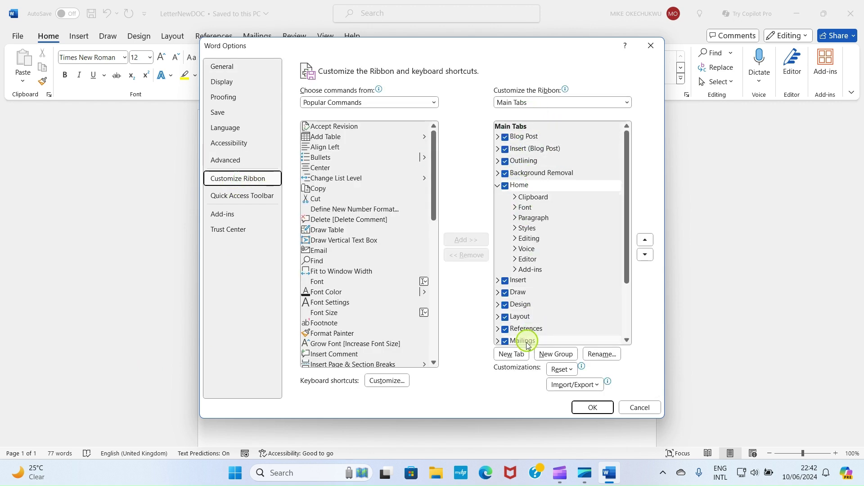
click(505, 281)
click(506, 283)
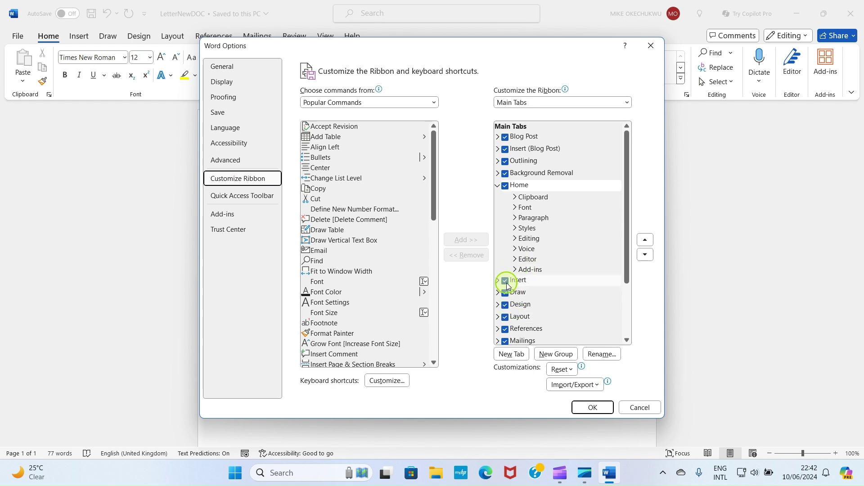
click(506, 292)
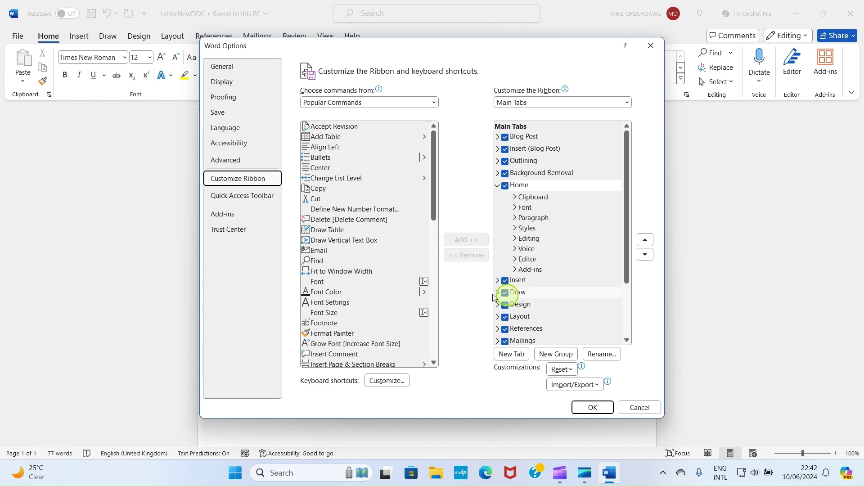
click(506, 293)
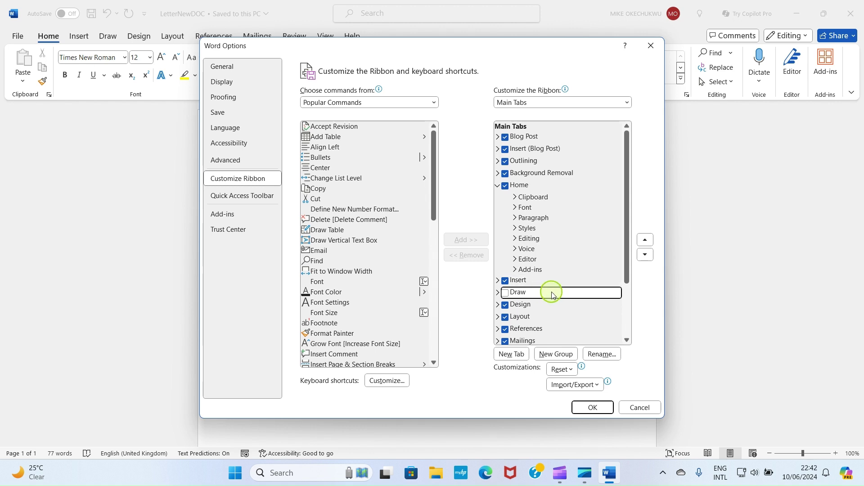
click(505, 293)
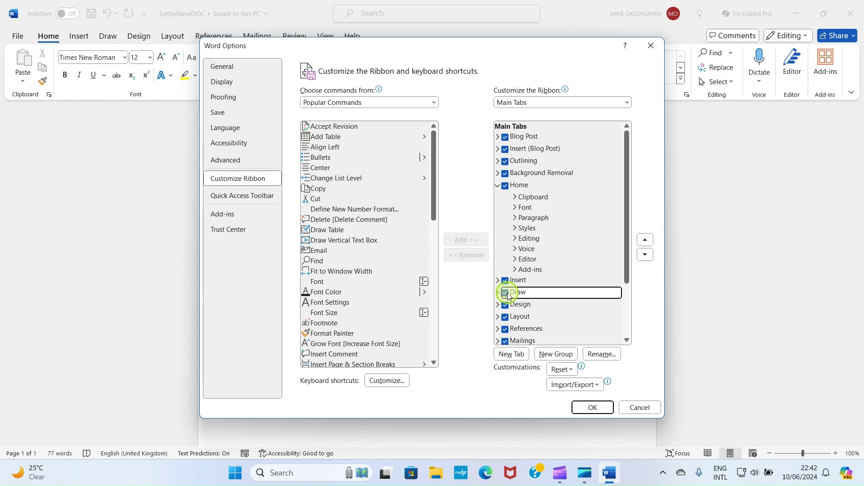
click(598, 407)
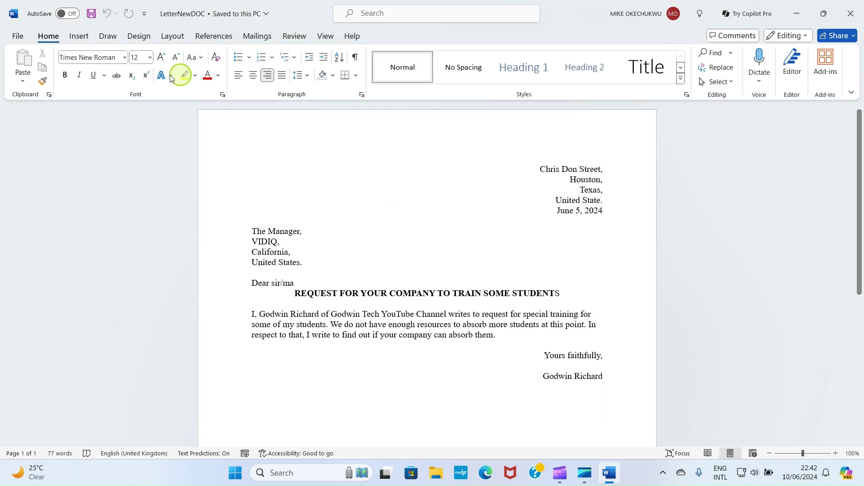
- On the Draw tab, try the Eraser, then make the Sky Blue 0.35 mm pen active
click(107, 36)
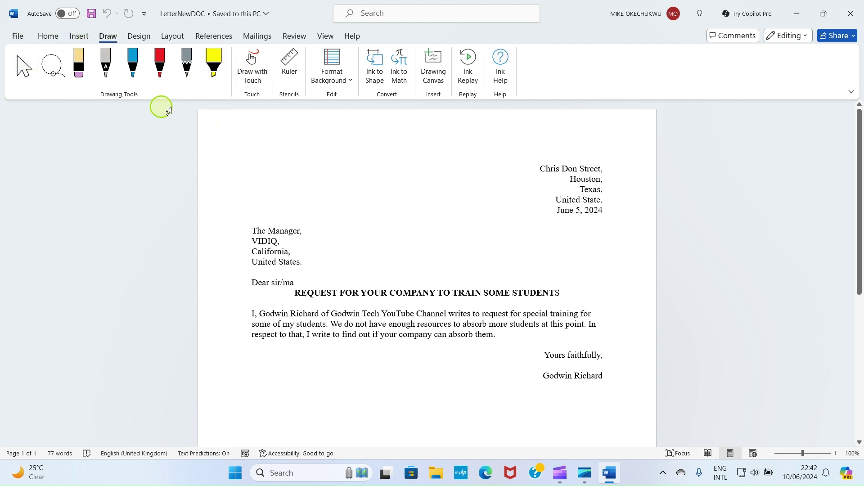
click(79, 71)
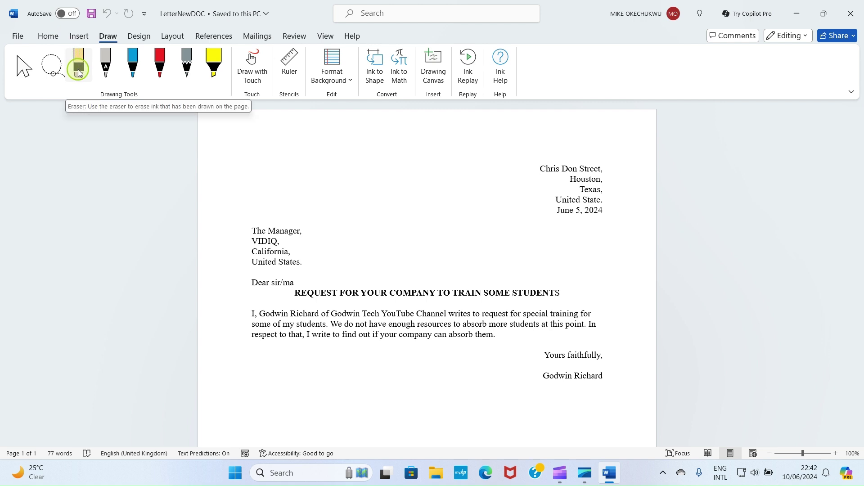
click(133, 65)
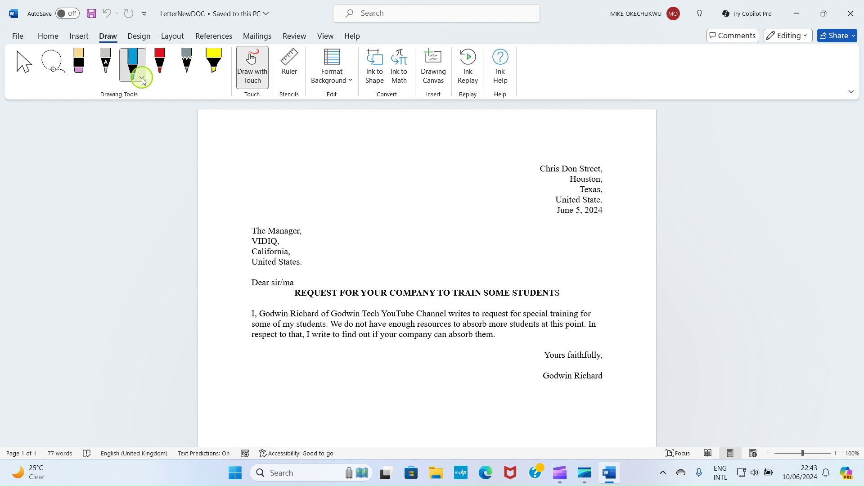
- Change the active pen's ink from sky blue to black
click(142, 77)
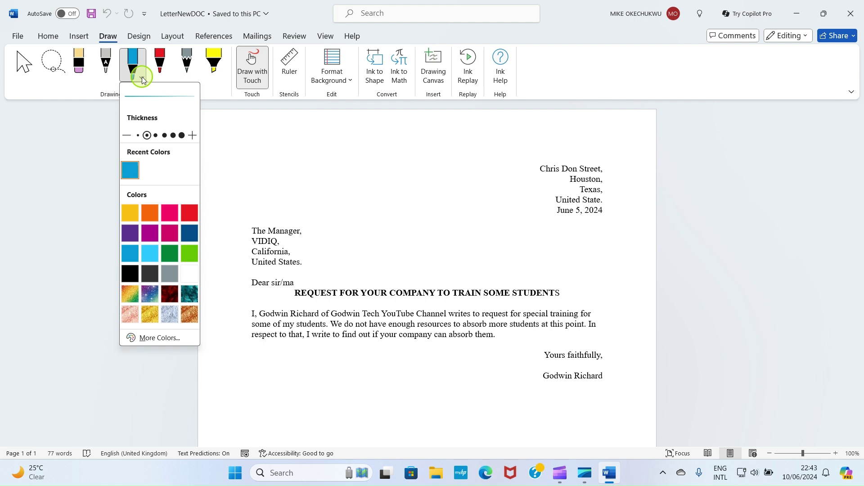
click(129, 272)
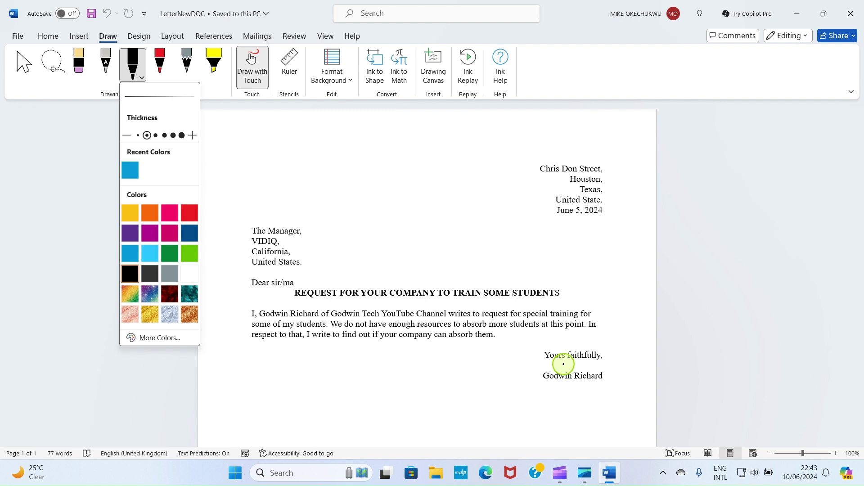
click(563, 364)
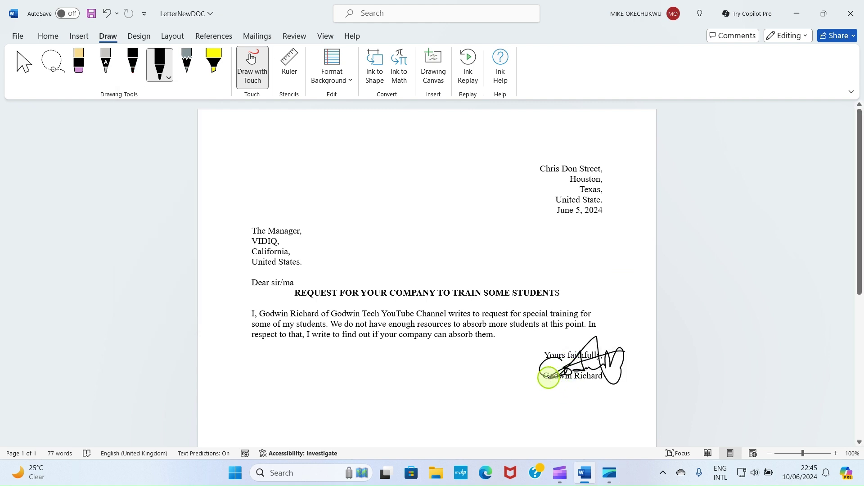
mouse_move(549, 377)
mouse_down()
mouse_move(611, 371)
mouse_move(573, 364)
mouse_move(603, 366)
mouse_move(554, 380)
mouse_move(560, 366)
mouse_move(574, 377)
mouse_move(570, 366)
mouse_up()
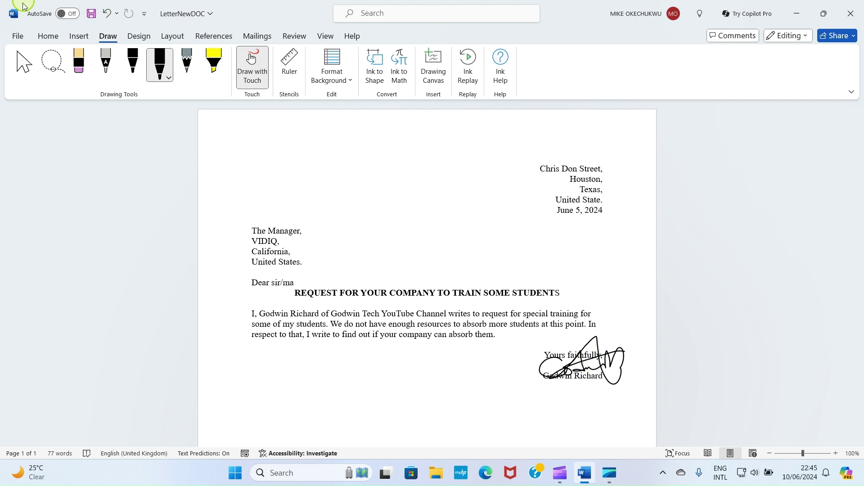
click(23, 65)
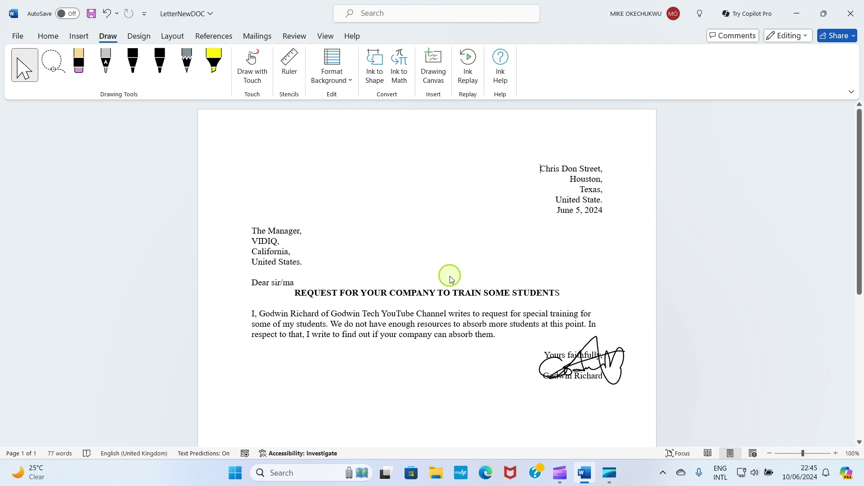
click(578, 358)
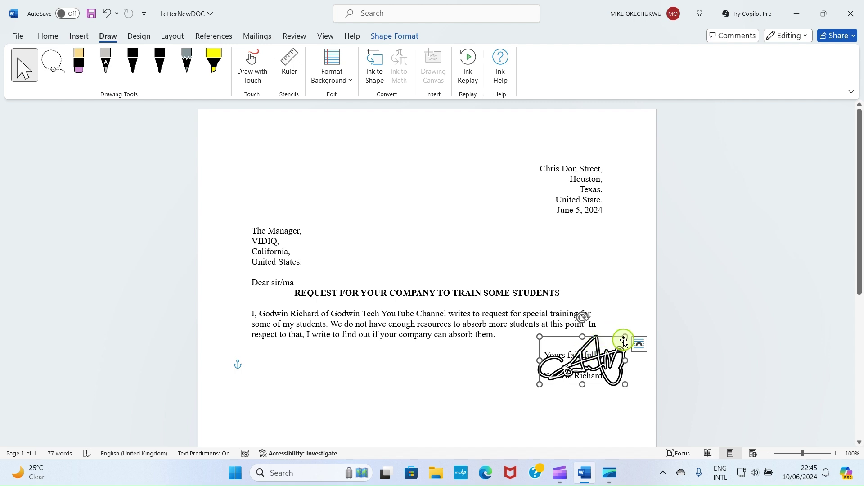
mouse_move(625, 337)
mouse_down()
mouse_move(607, 338)
mouse_move(592, 372)
mouse_move(597, 361)
mouse_move(558, 372)
mouse_move(581, 363)
mouse_up()
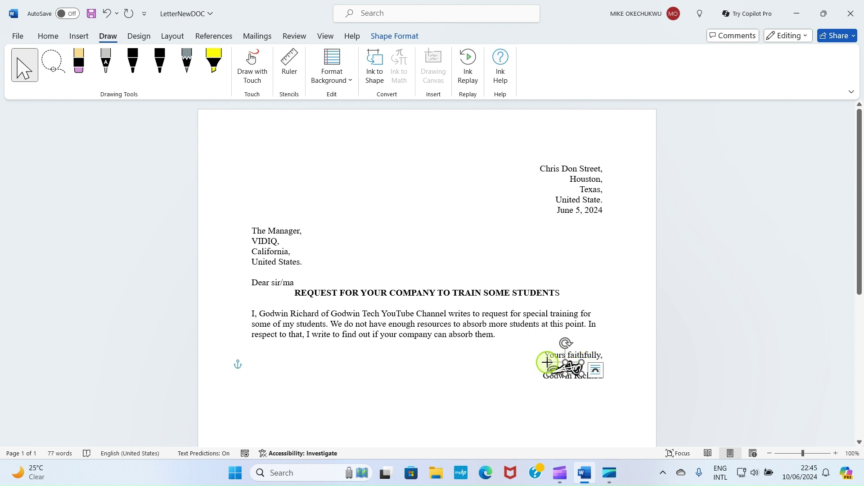
mouse_move(548, 362)
mouse_down()
mouse_move(570, 363)
mouse_move(567, 369)
mouse_up()
click(548, 377)
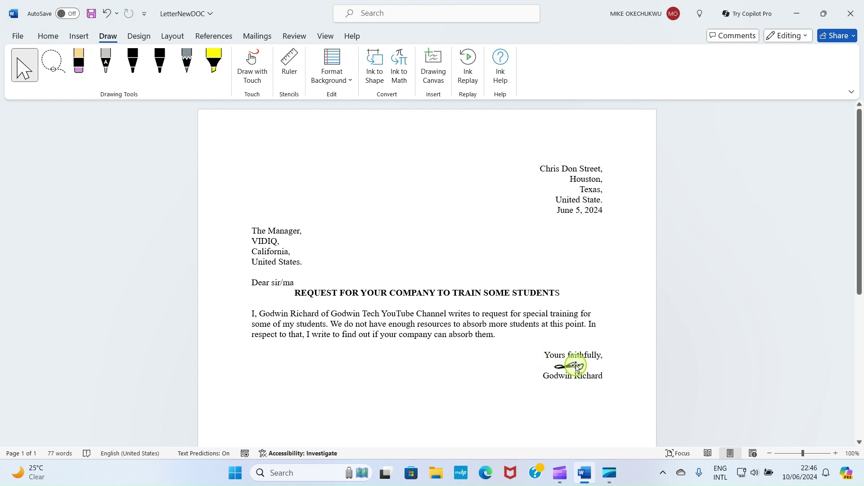
click(77, 67)
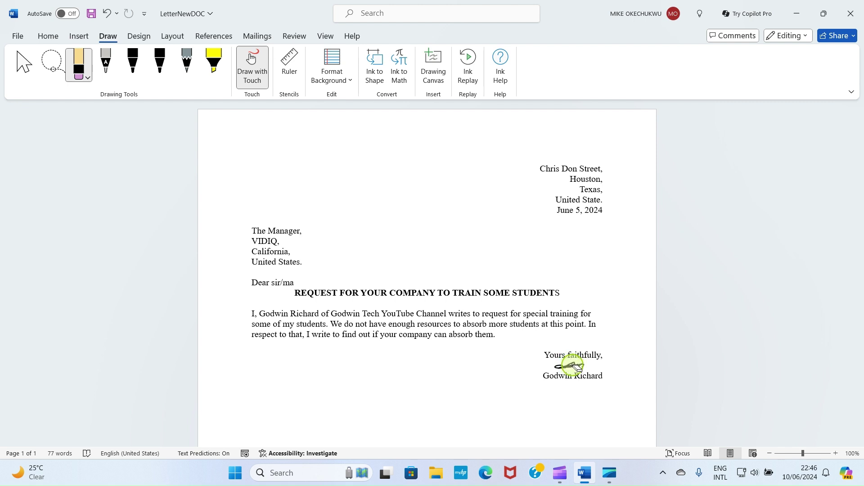
drag(577, 367, 582, 357)
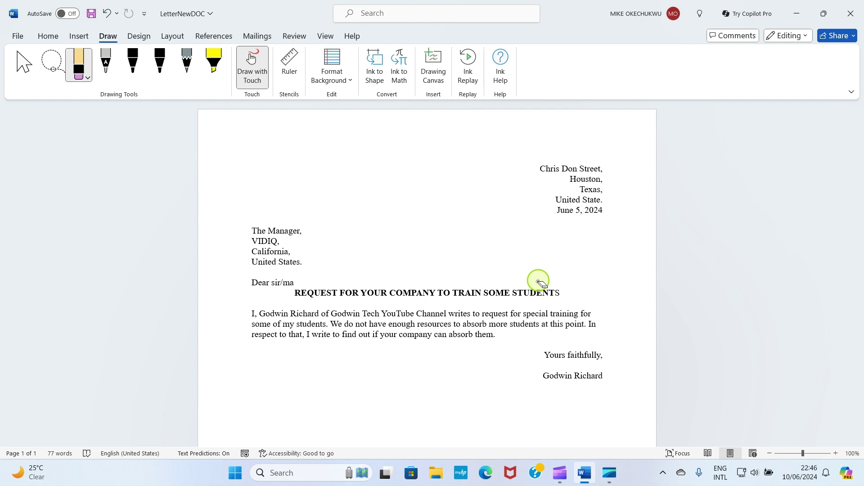
click(108, 15)
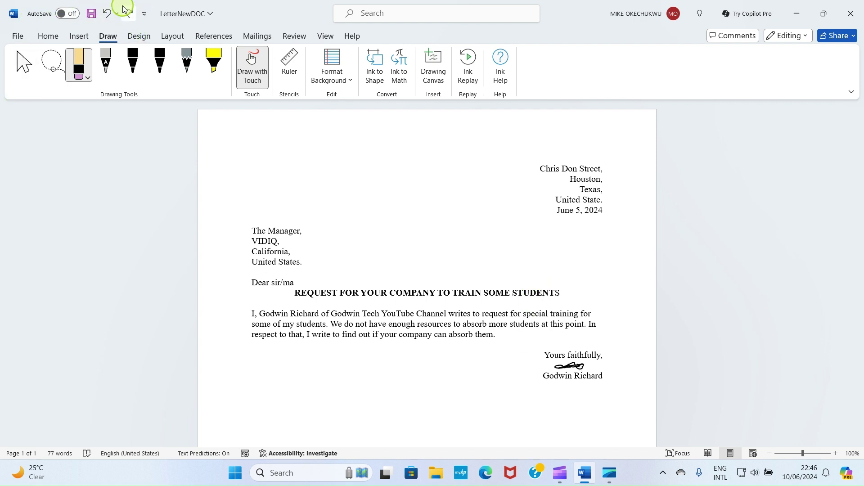
click(129, 15)
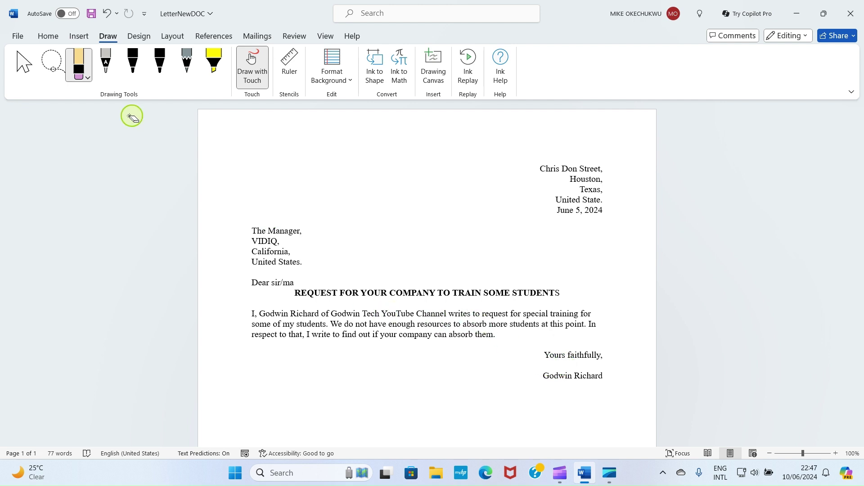
- Insert the NEWSIGNATURE picture from the Documents folder below Yours faithfully
key(Escape)
click(80, 37)
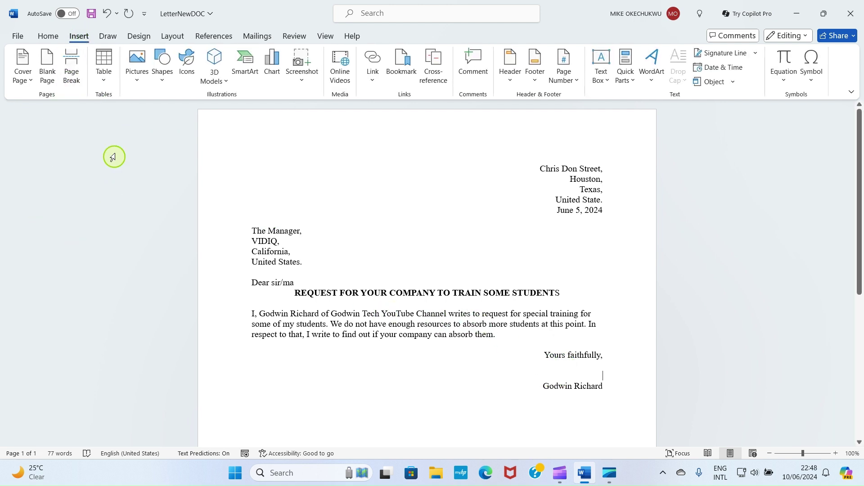
click(136, 75)
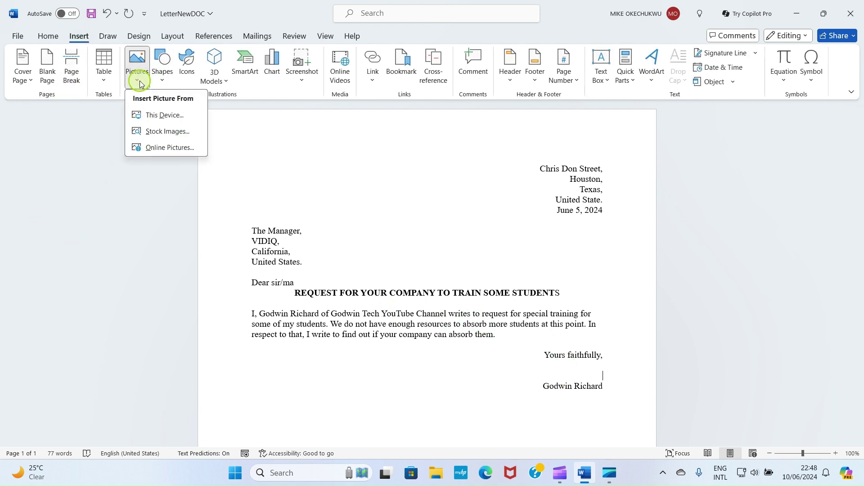
click(163, 116)
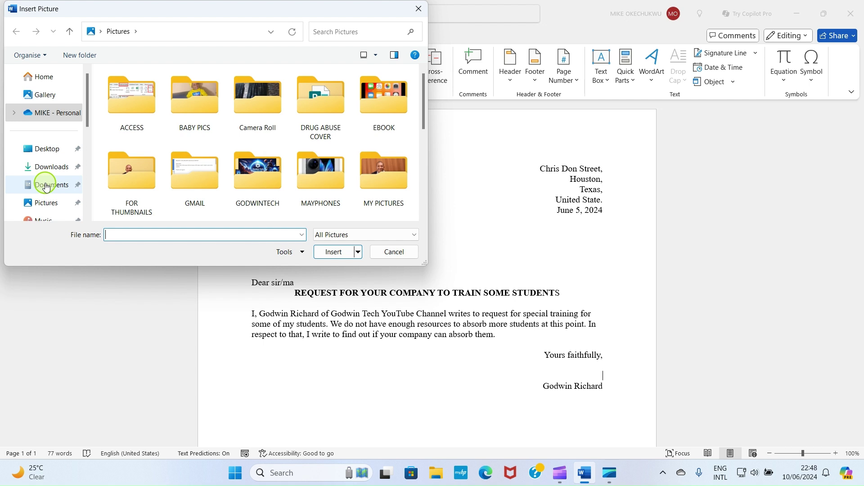
click(46, 187)
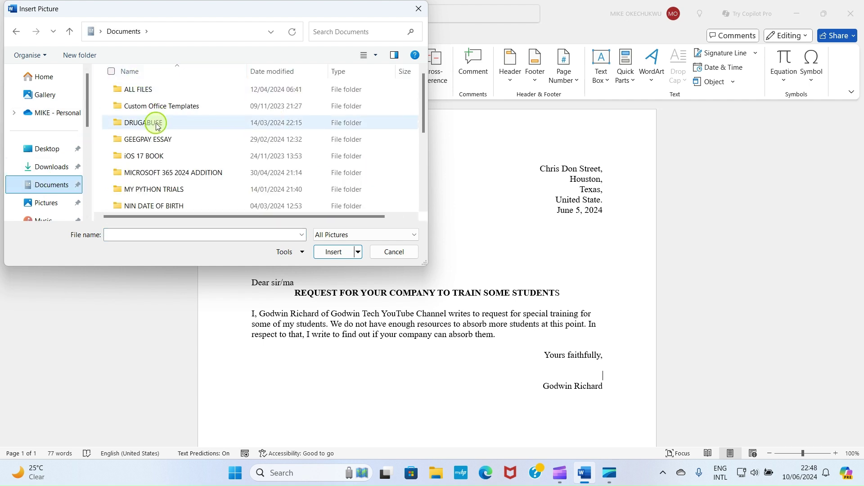
scroll(157, 127, down, 3)
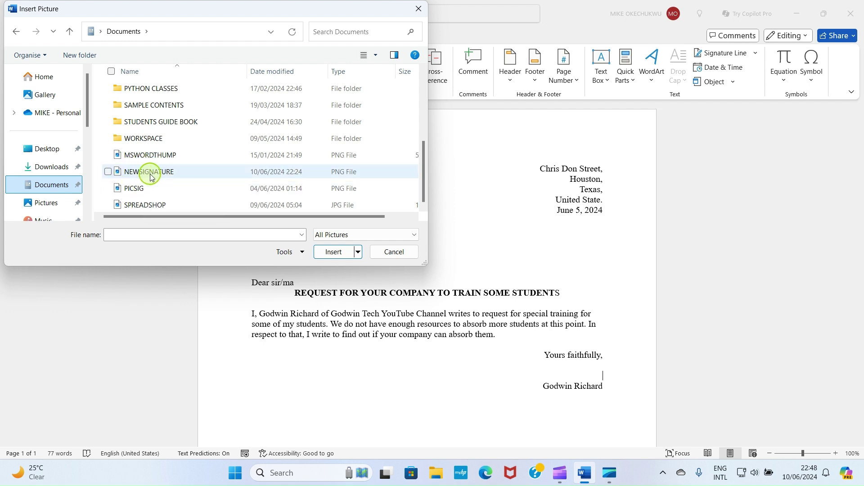
click(151, 175)
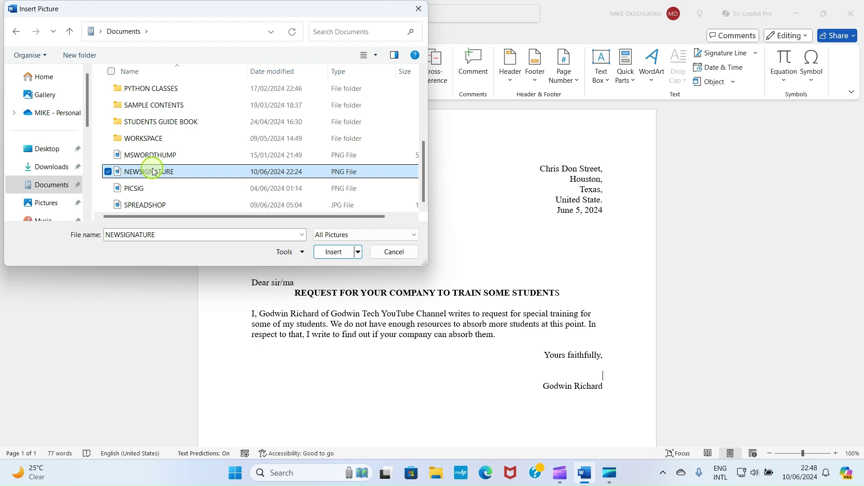
click(333, 251)
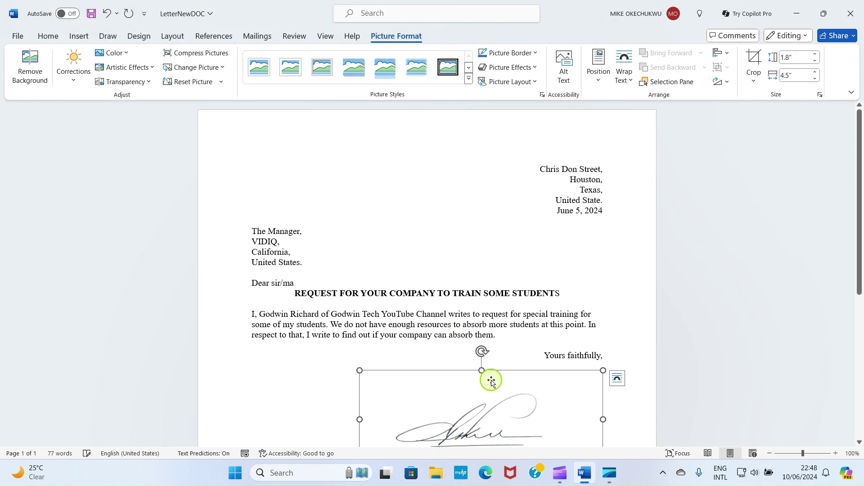
scroll(546, 372, down, 3)
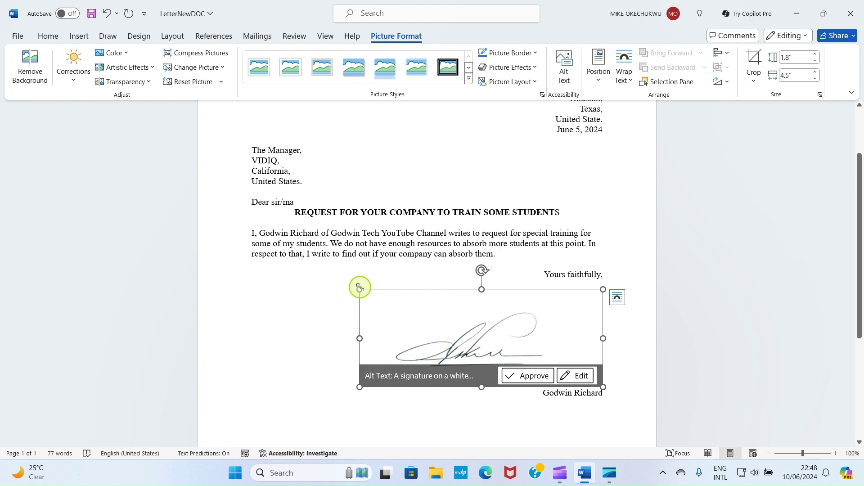
mouse_move(360, 289)
mouse_down()
mouse_move(432, 325)
mouse_move(538, 347)
mouse_move(528, 293)
mouse_move(556, 303)
mouse_move(540, 297)
mouse_up()
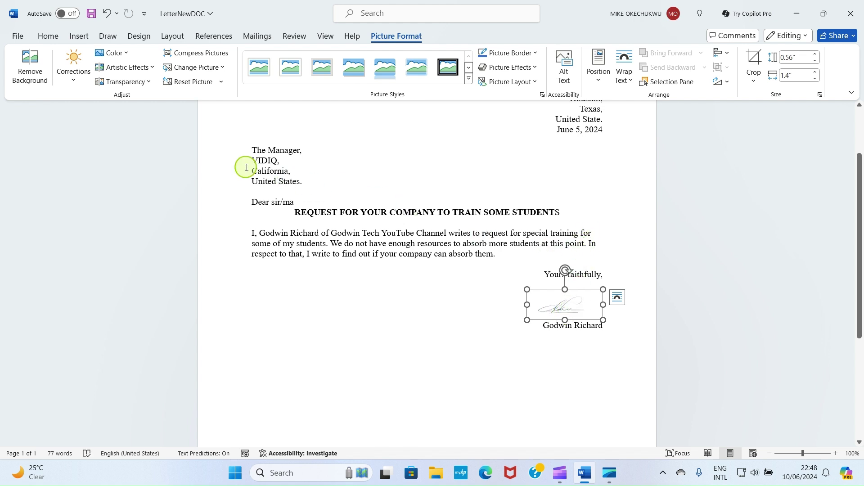
click(46, 35)
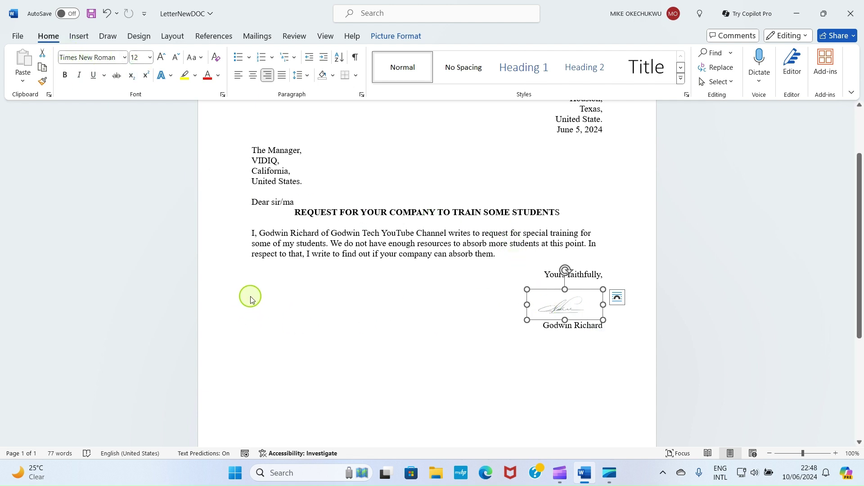
click(239, 75)
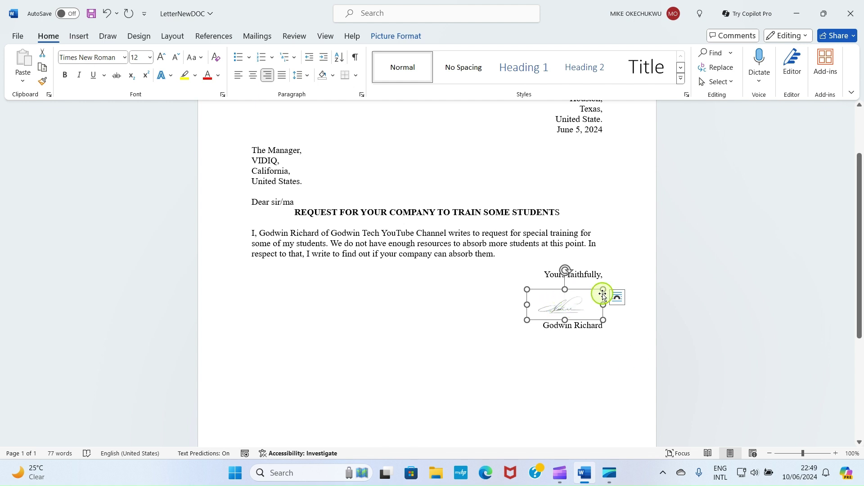
mouse_move(603, 292)
mouse_down()
mouse_move(602, 280)
mouse_move(590, 293)
mouse_up()
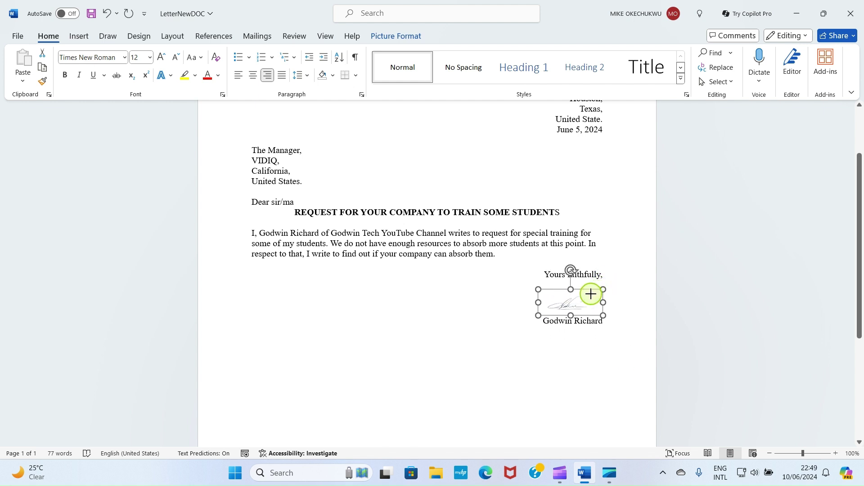
- Delete the empty line below Yours faithfully so the signature sits directly under it
click(558, 282)
key(ctrl+e)
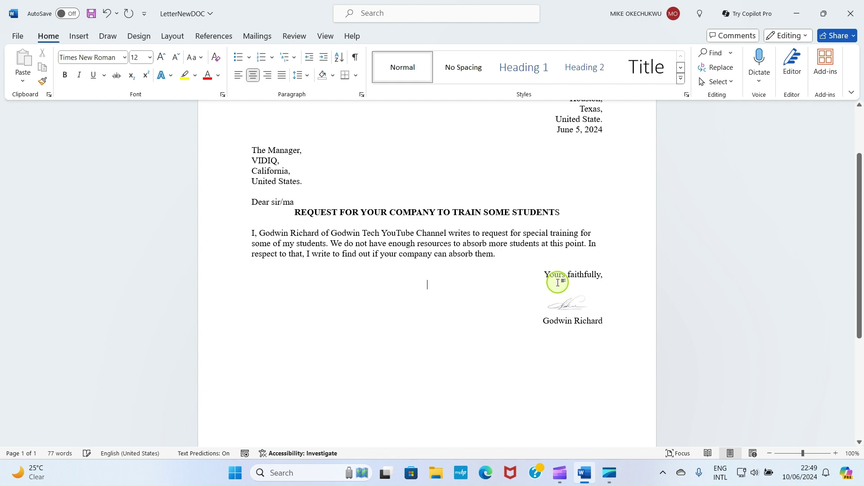
key(ctrl+l)
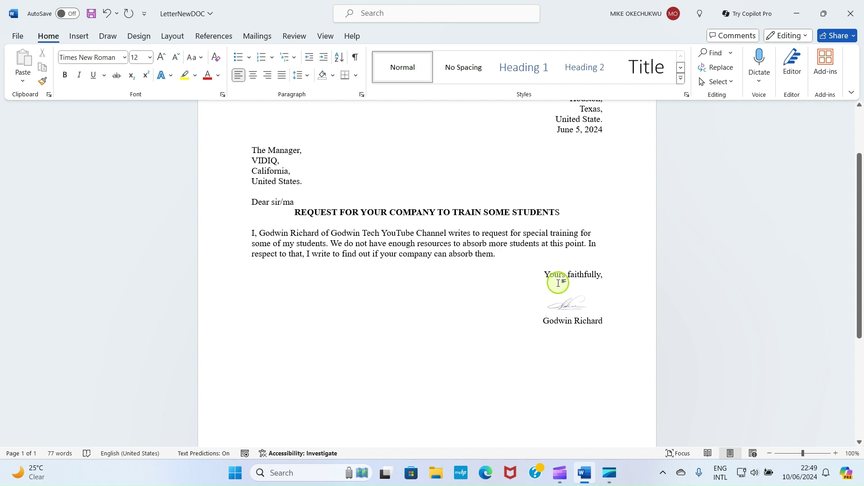
key(BackSpace)
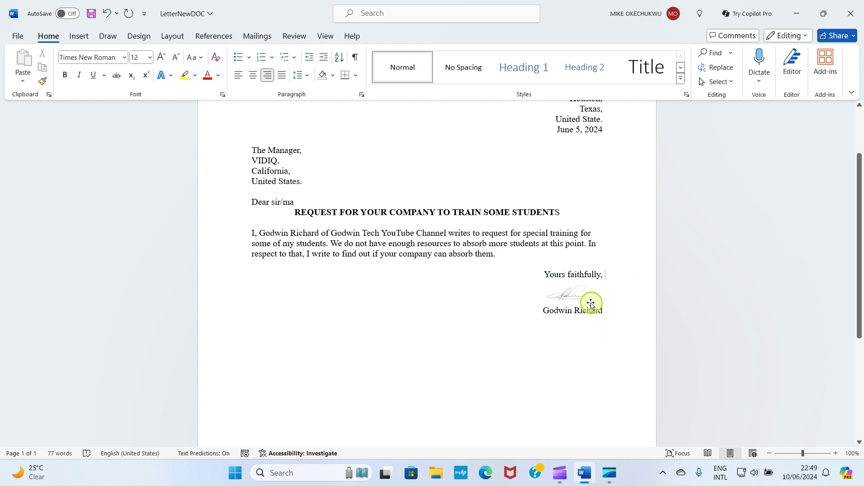
click(568, 293)
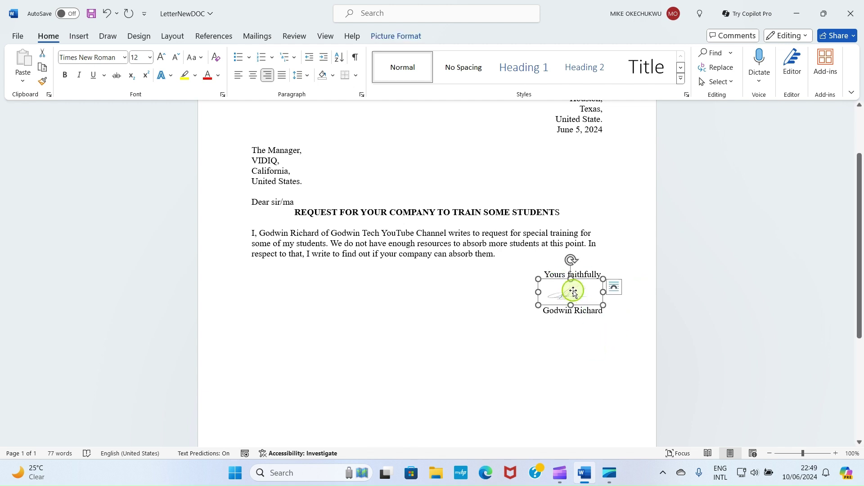
- Deselect the signature image and save LetterNewDOC to this PC
click(432, 310)
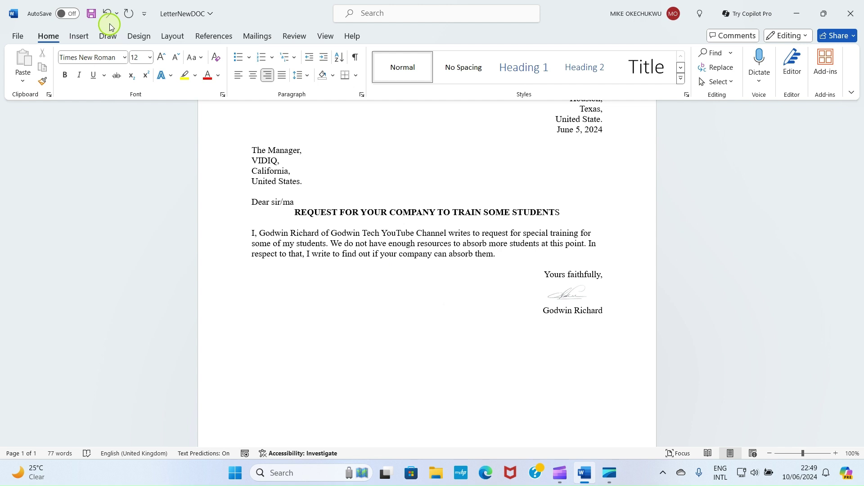
click(93, 13)
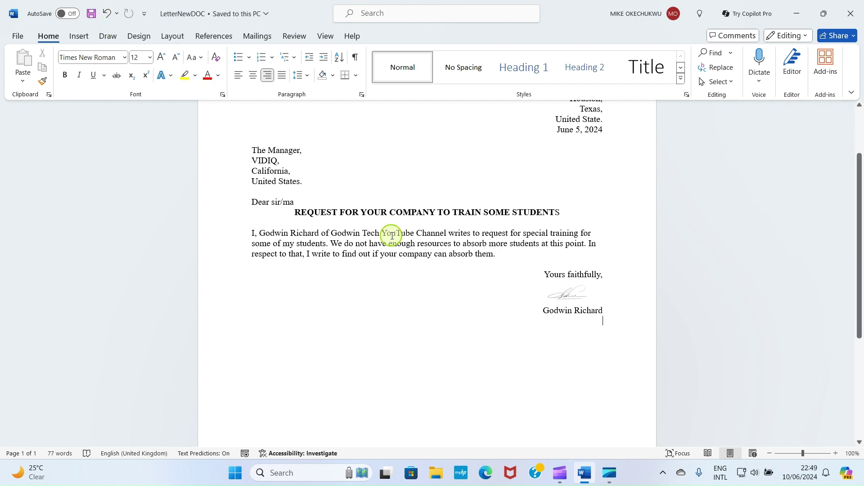